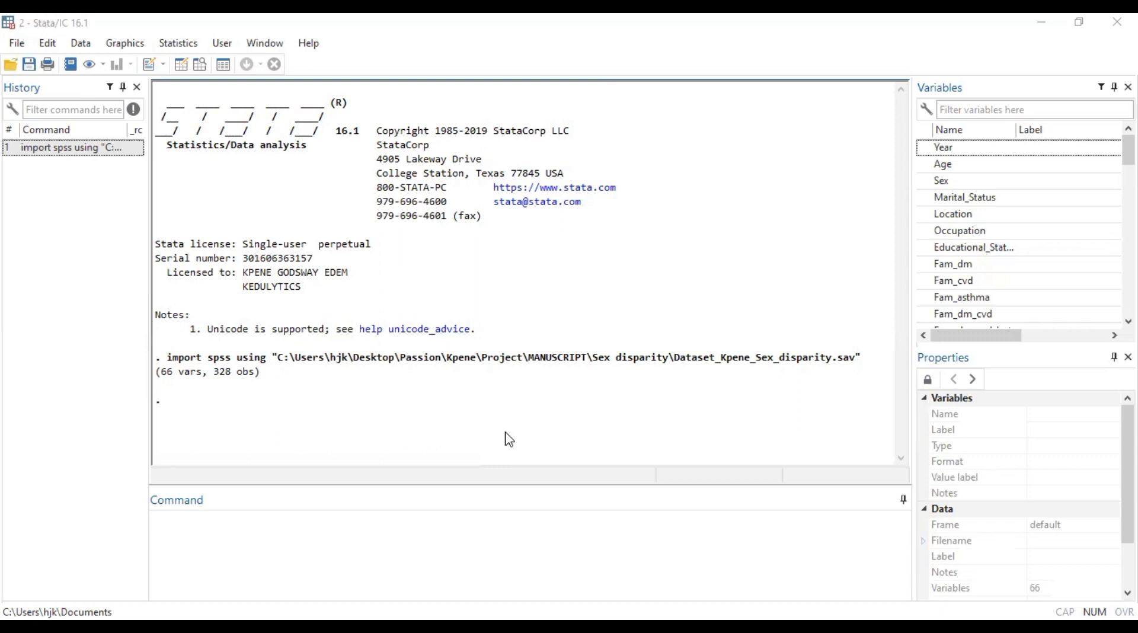
Enter the omodel logit command in the Command box, correcting the typo
{"action": "left_click", "coordinate": [501, 522]}
{"action": "type", "text": "cmd"}
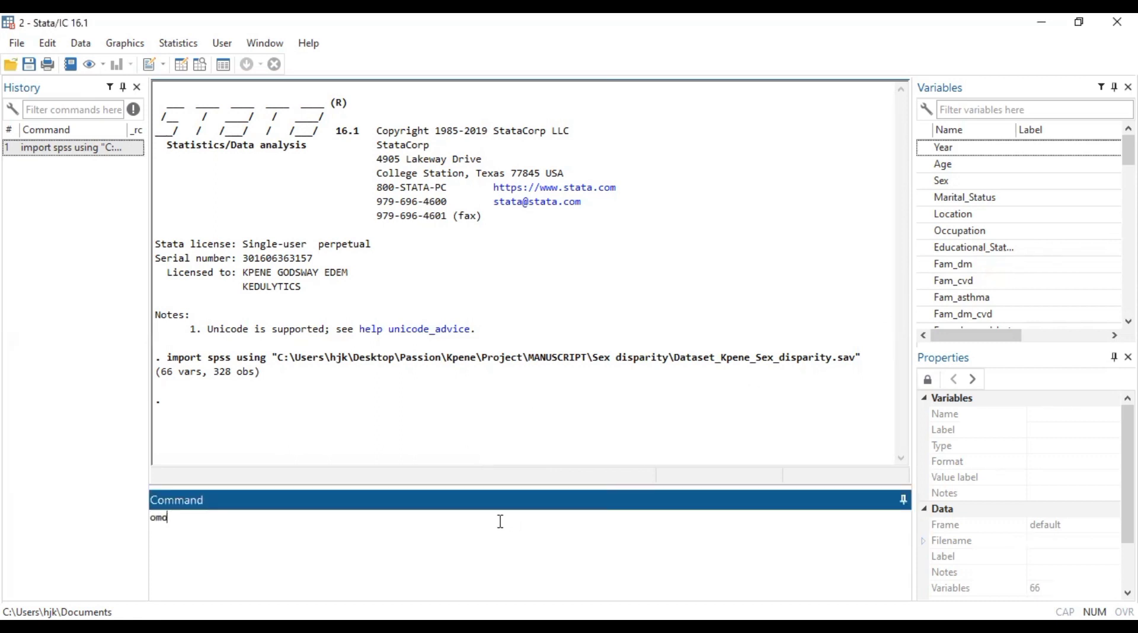
{"action": "type", "text": "ddel"}
{"action": "key", "text": "Left"}
{"action": "key", "text": "Left"}
{"action": "key", "text": "Left"}
{"action": "key", "text": "BackSpace"}
{"action": "key", "text": "Right"}
{"action": "key", "text": "Right"}
{"action": "key", "text": "Right"}
{"action": "type", "text": "1ogit"}
{"action": "scroll", "coordinate": [994, 263], "scroll_direction": "down", "scroll_amount": 4}
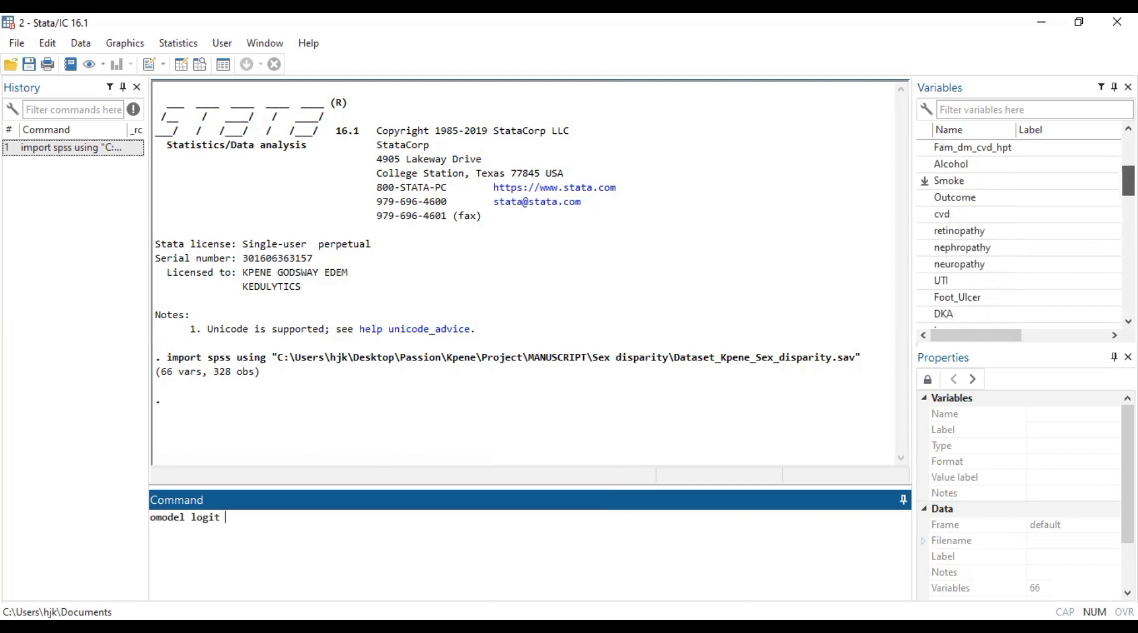
{"action": "scroll", "coordinate": [996, 247], "scroll_direction": "down", "scroll_amount": 5}
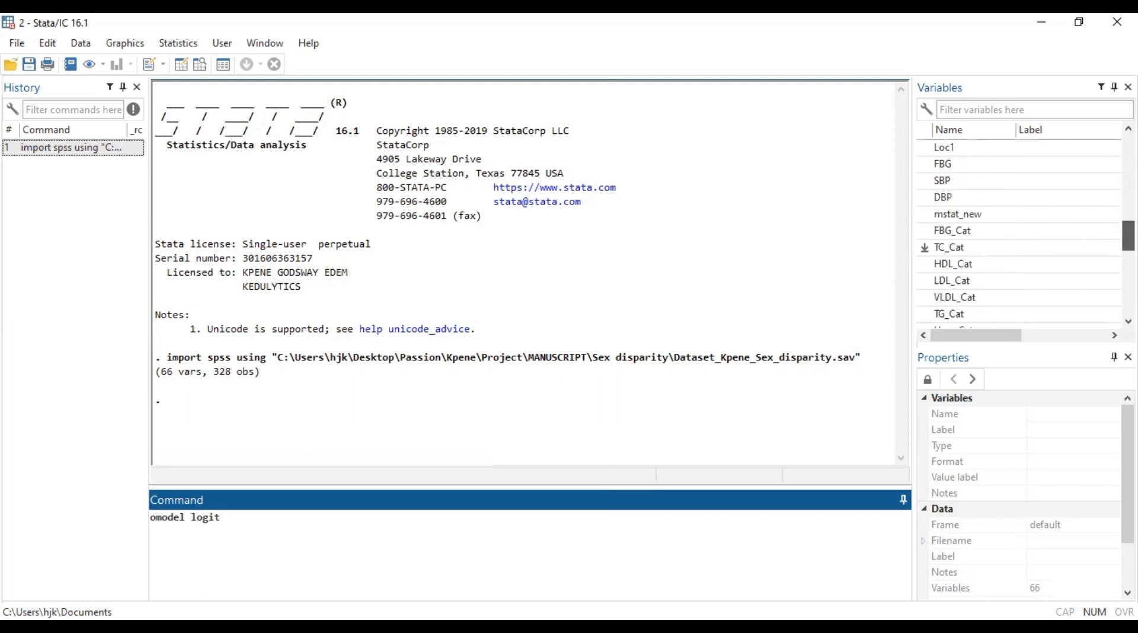
{"action": "scroll", "coordinate": [996, 255], "scroll_direction": "down", "scroll_amount": 3}
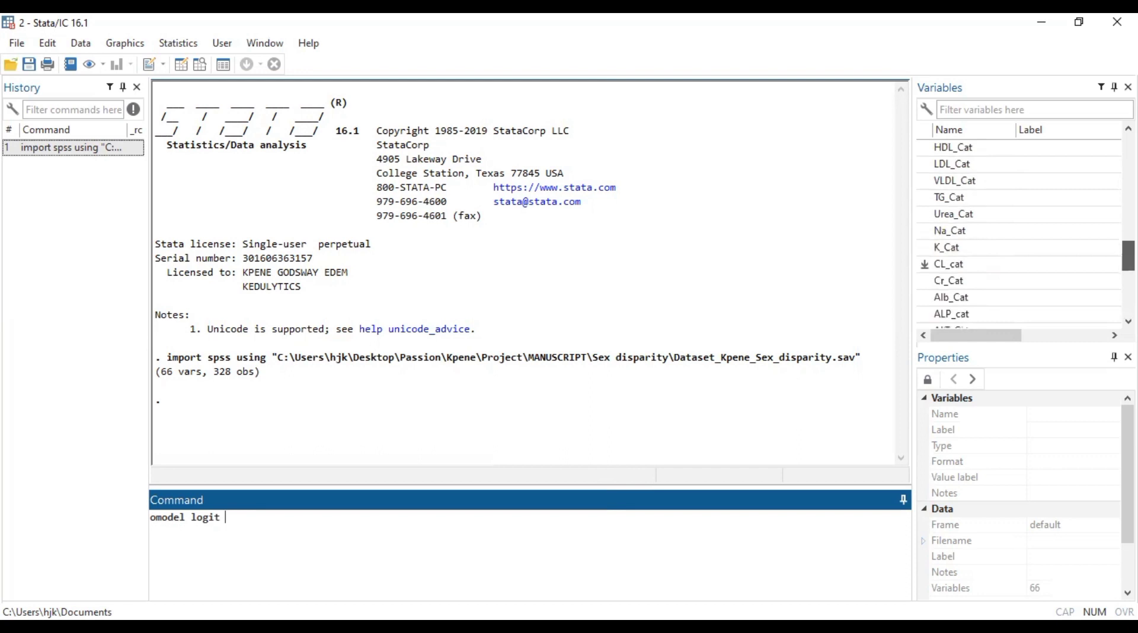
{"action": "scroll", "coordinate": [996, 263], "scroll_direction": "up", "scroll_amount": 1}
{"action": "scroll", "coordinate": [996, 264], "scroll_direction": "down", "scroll_amount": 1}
{"action": "scroll", "coordinate": [971, 266], "scroll_direction": "down", "scroll_amount": 3}
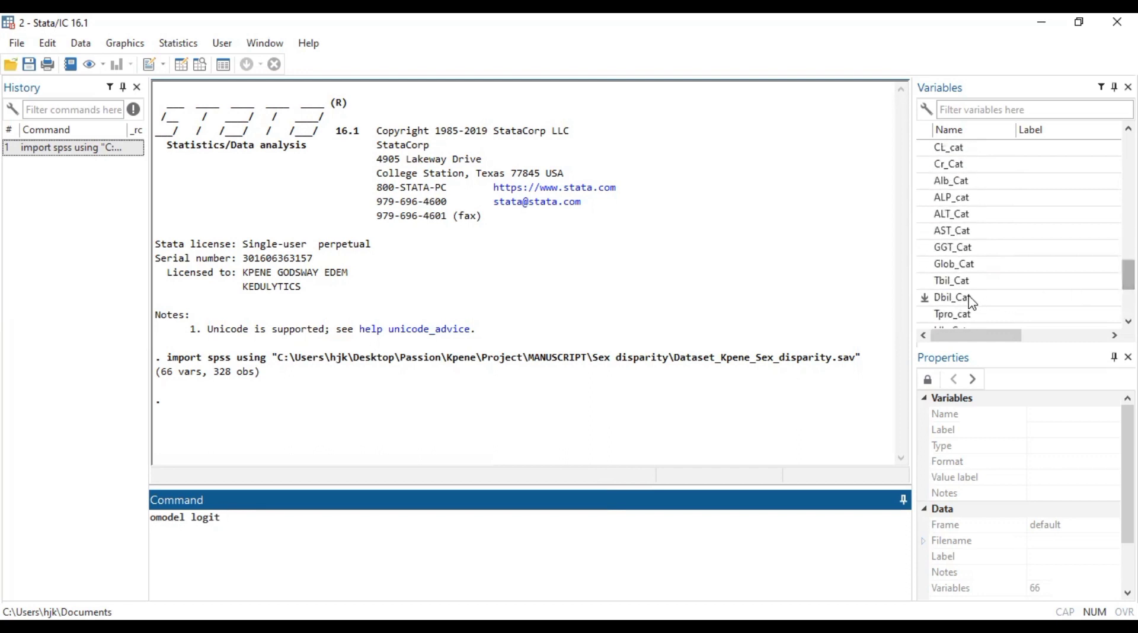
Add Tbil_Cat, Age, Sex, Marital_Status and nephropathy to the command and run it
{"action": "double_click", "coordinate": [936, 281]}
{"action": "left_click", "coordinate": [357, 525]}
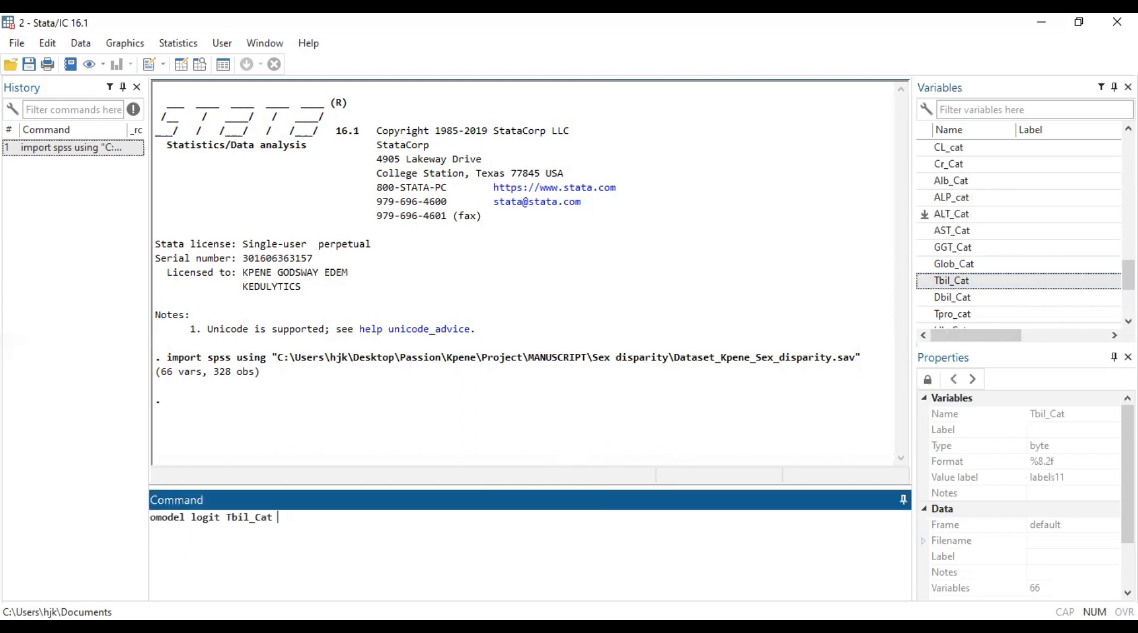
{"action": "scroll", "coordinate": [924, 263], "scroll_direction": "up", "scroll_amount": 1}
{"action": "scroll", "coordinate": [925, 264], "scroll_direction": "up", "scroll_amount": 10}
{"action": "double_click", "coordinate": [934, 164]}
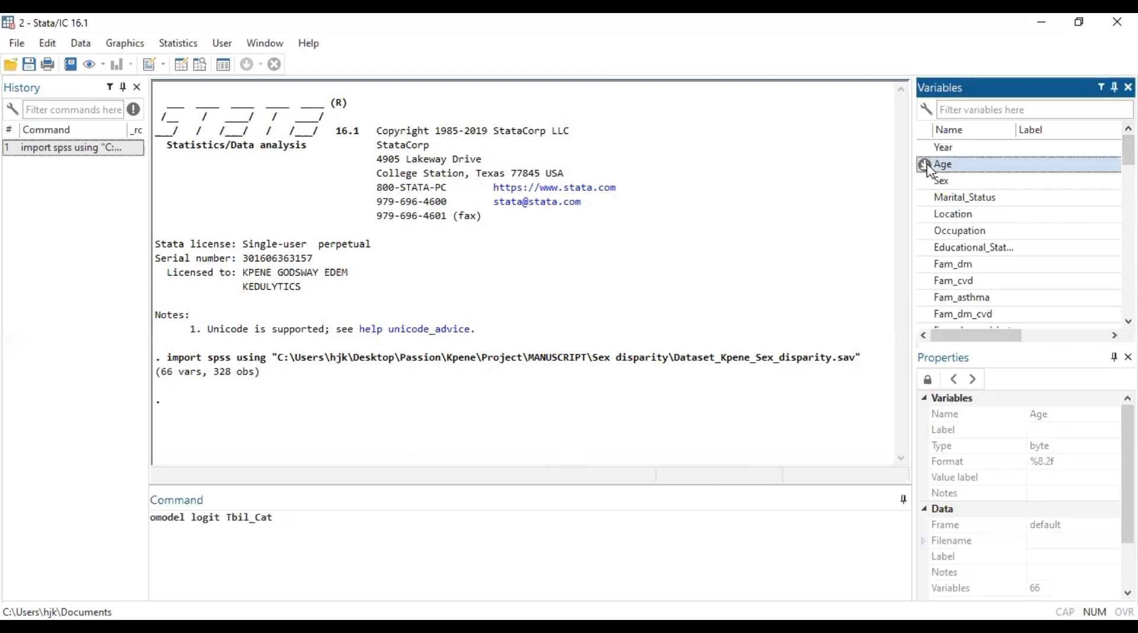
{"action": "double_click", "coordinate": [929, 182]}
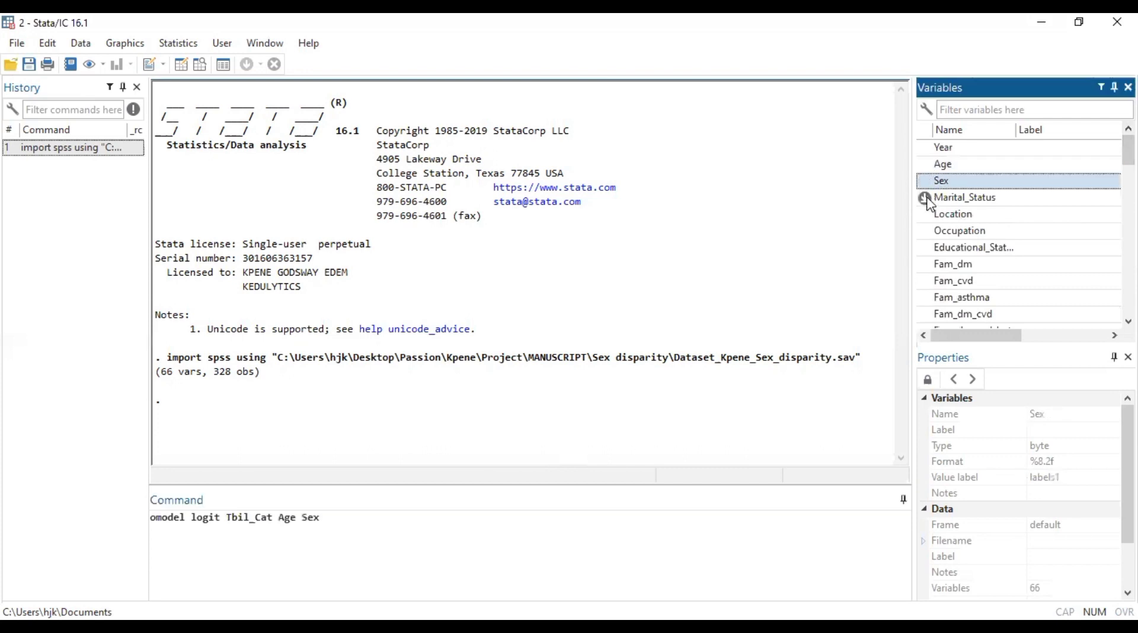
{"action": "left_click", "coordinate": [929, 201]}
{"action": "double_click", "coordinate": [930, 201]}
{"action": "left_click_drag", "start_coordinate": [1129, 151], "coordinate": [1129, 186]}
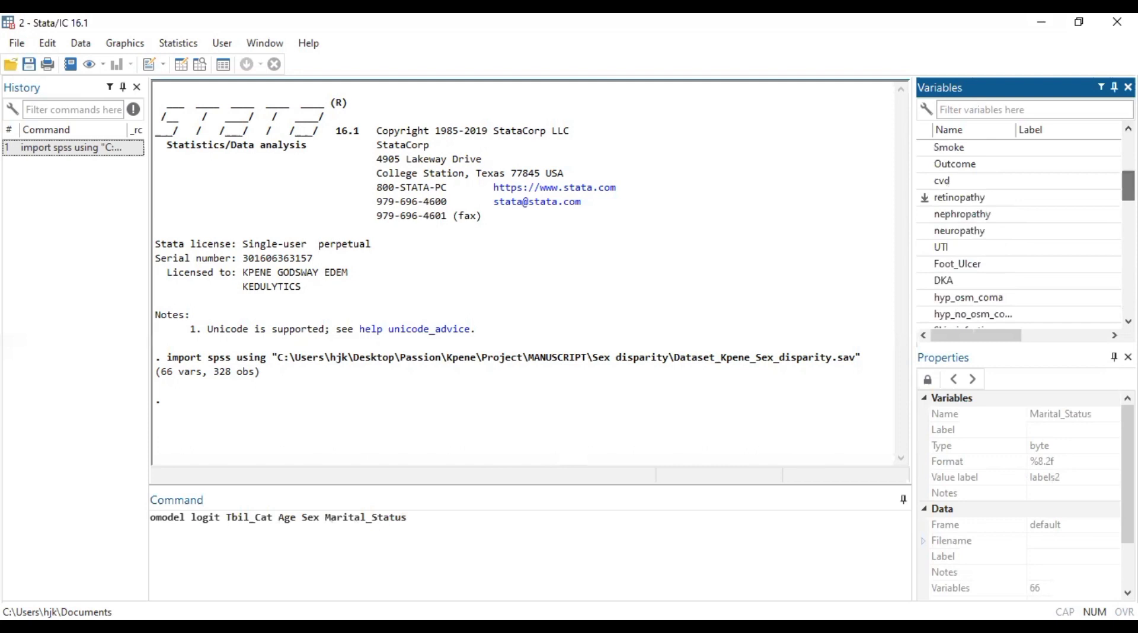
{"action": "double_click", "coordinate": [927, 214]}
{"action": "left_click", "coordinate": [567, 517]}
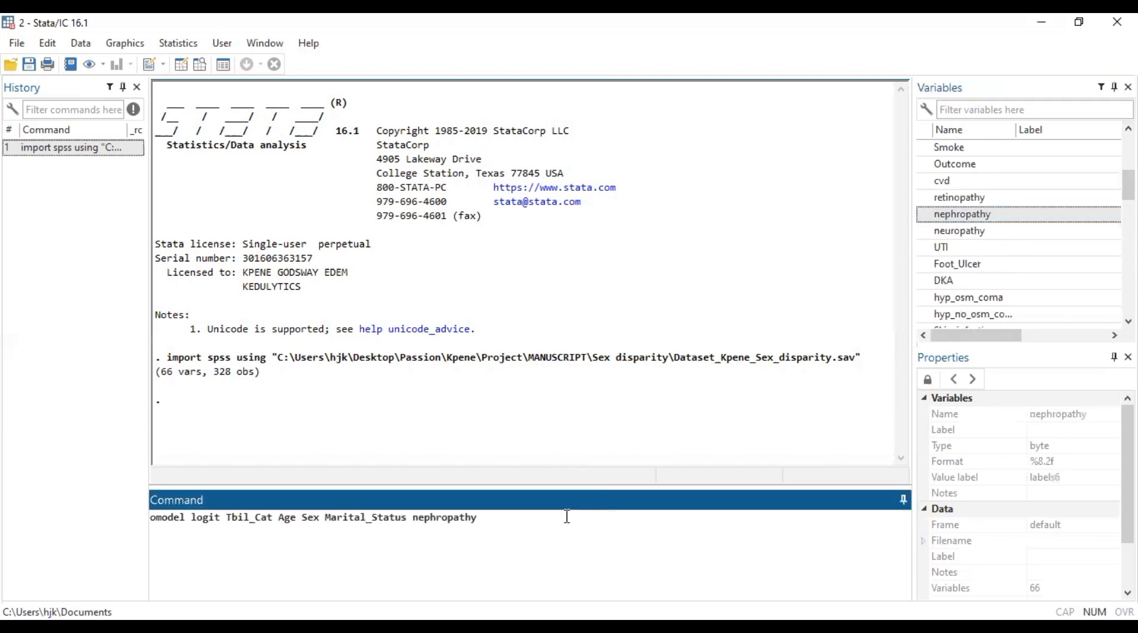
{"action": "key", "text": "Return"}
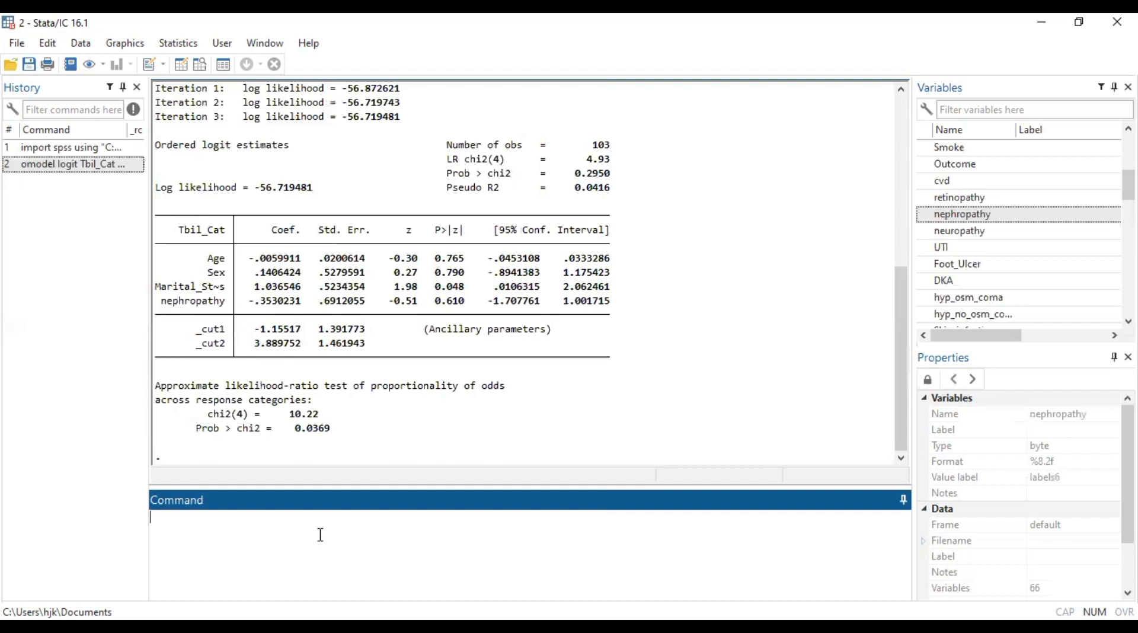
Run search gologit2, scan the listed help and packages, then close the Viewer
{"action": "type", "text": "gologit2"}
{"action": "key", "text": "Left"}
{"action": "key", "text": "Left"}
{"action": "key", "text": "Left"}
{"action": "key", "text": "Left"}
{"action": "key", "text": "Left"}
{"action": "key", "text": "Left"}
{"action": "key", "text": "Left"}
{"action": "key", "text": "Left"}
{"action": "key", "text": "Left"}
{"action": "type", "text": "search"}
{"action": "key", "text": "Return"}
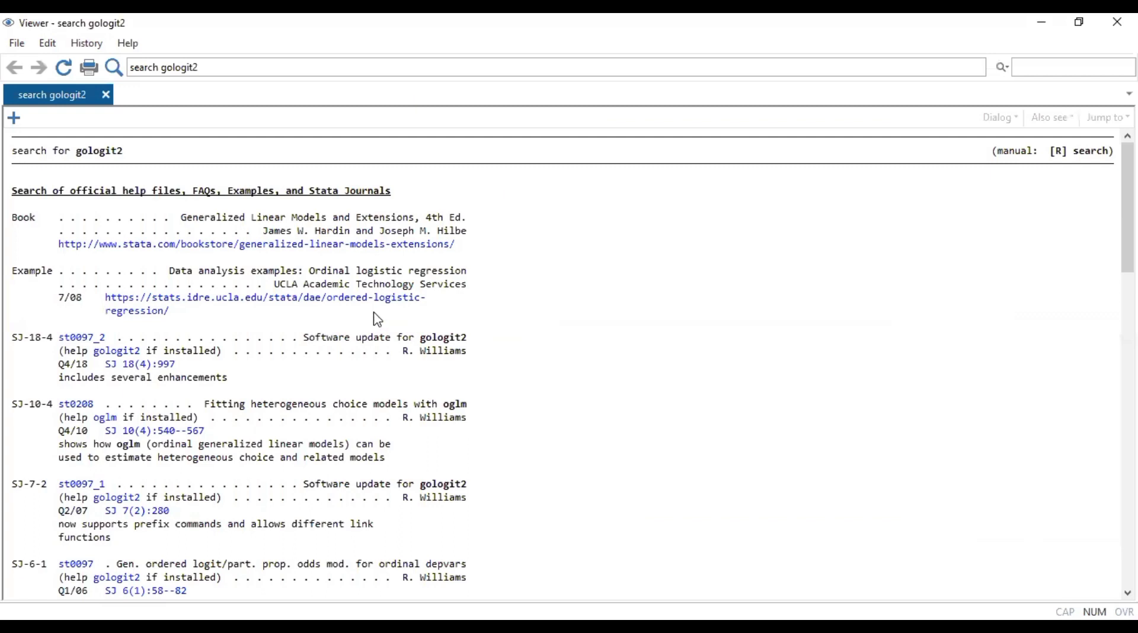
{"action": "scroll", "coordinate": [376, 320], "scroll_direction": "down", "scroll_amount": 9}
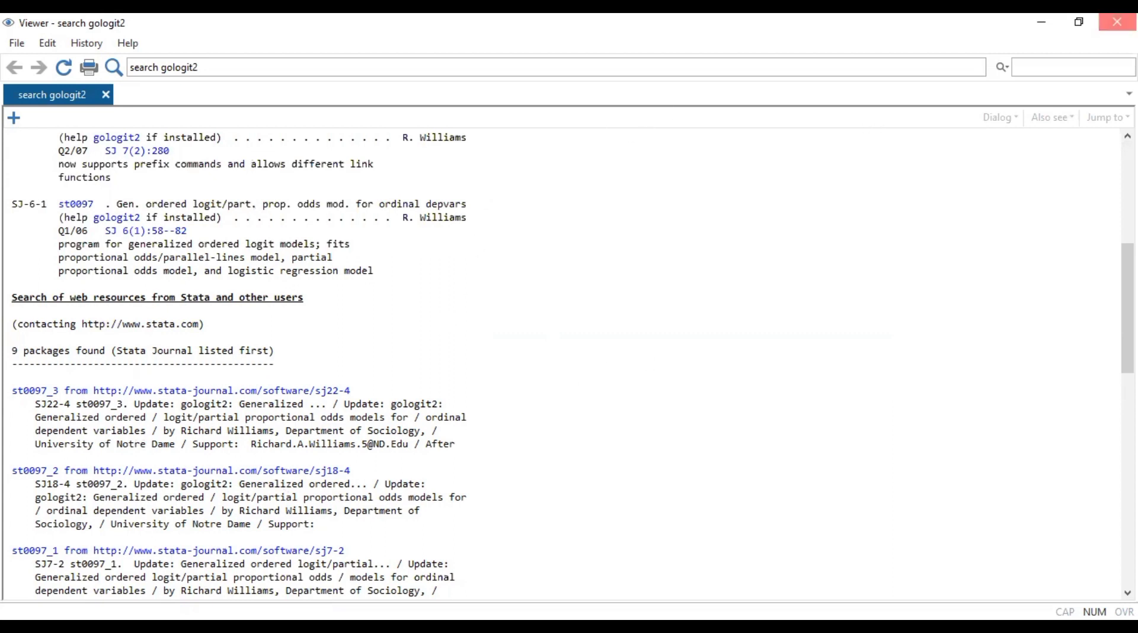
{"action": "left_click", "coordinate": [1116, 22]}
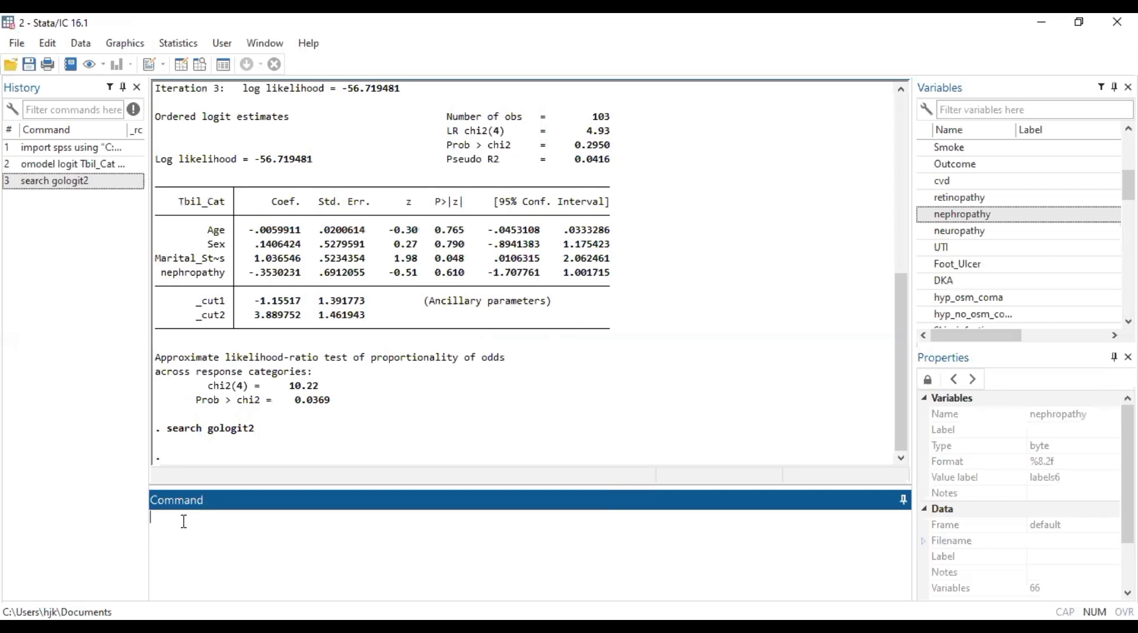
Start a gologit2 command with Tbil_Cat and nephropathy, found via the variable filter
{"action": "type", "text": "go"}
{"action": "key", "text": "BackSpace"}
{"action": "key", "text": "BackSpace"}
{"action": "type", "text": "gologit2"}
{"action": "mouse_move", "coordinate": [924, 181]}
{"action": "left_click", "coordinate": [1009, 110]}
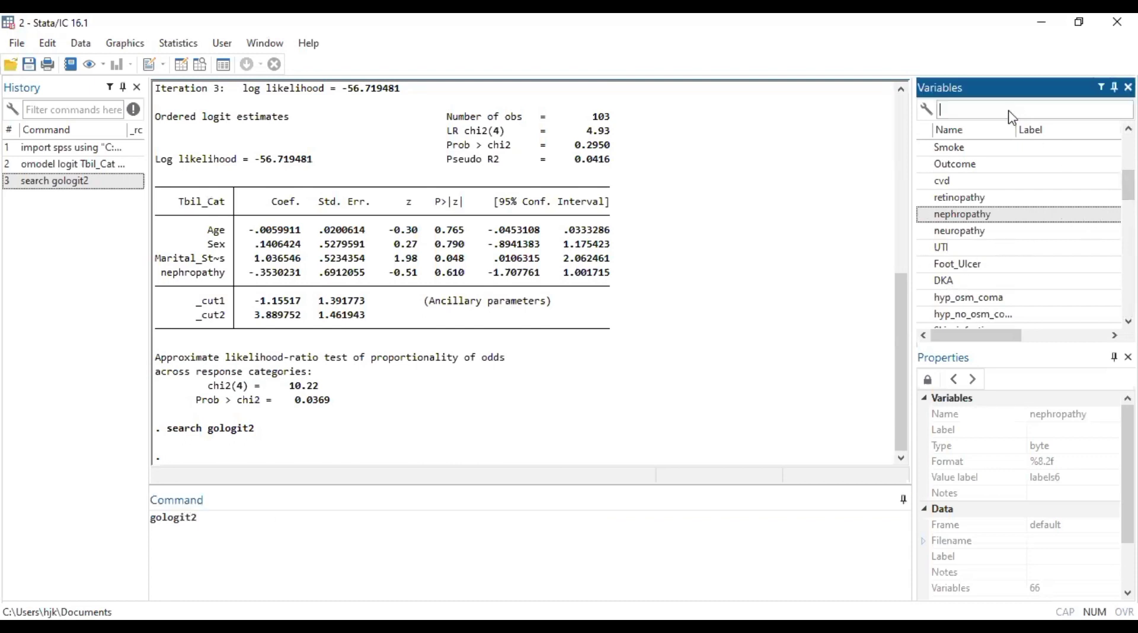
{"action": "type", "text": "til"}
{"action": "key", "text": "BackSpace"}
{"action": "key", "text": "BackSpace"}
{"action": "key", "text": "BackSpace"}
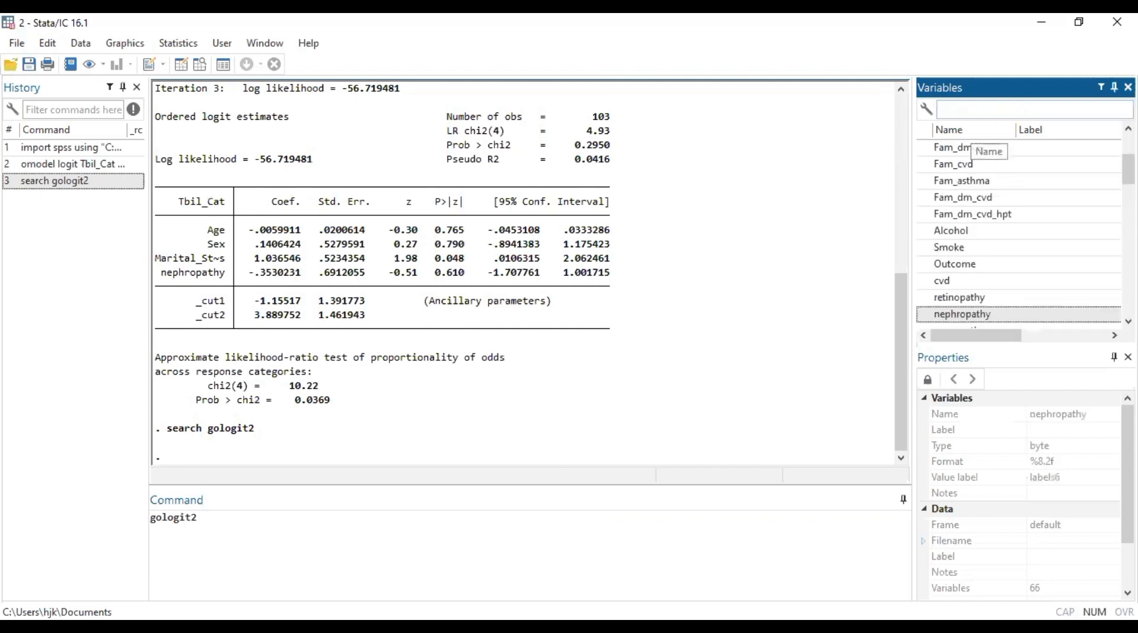
{"action": "type", "text": "tbu"}
{"action": "key", "text": "BackSpace"}
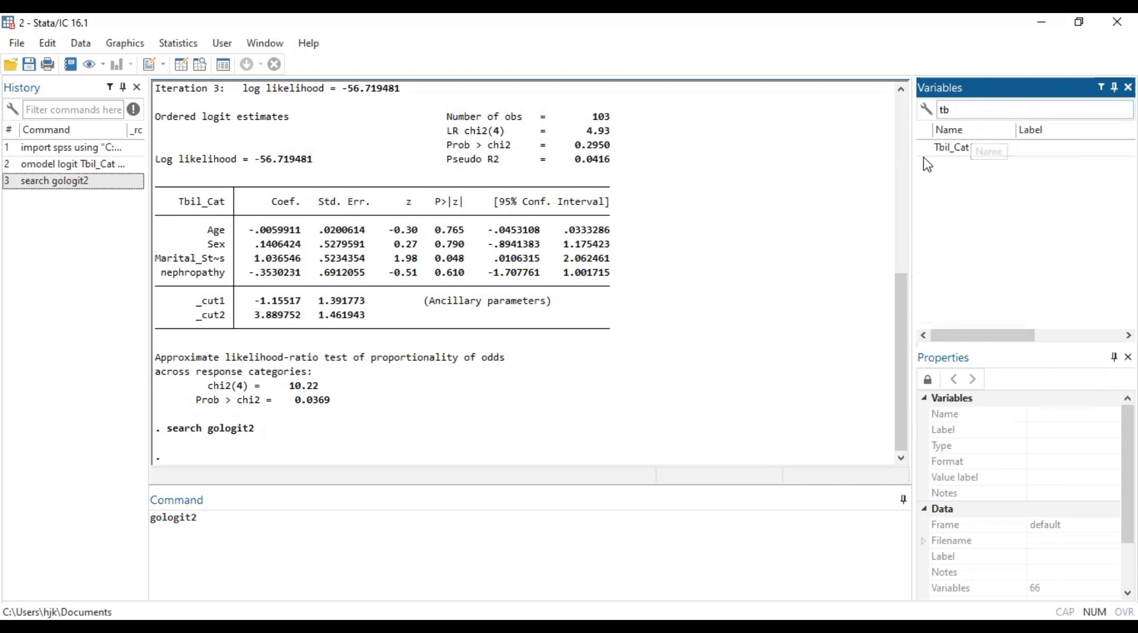
{"action": "double_click", "coordinate": [926, 148]}
{"action": "left_click", "coordinate": [966, 111]}
{"action": "key", "text": "BackSpace"}
{"action": "key", "text": "BackSpace"}
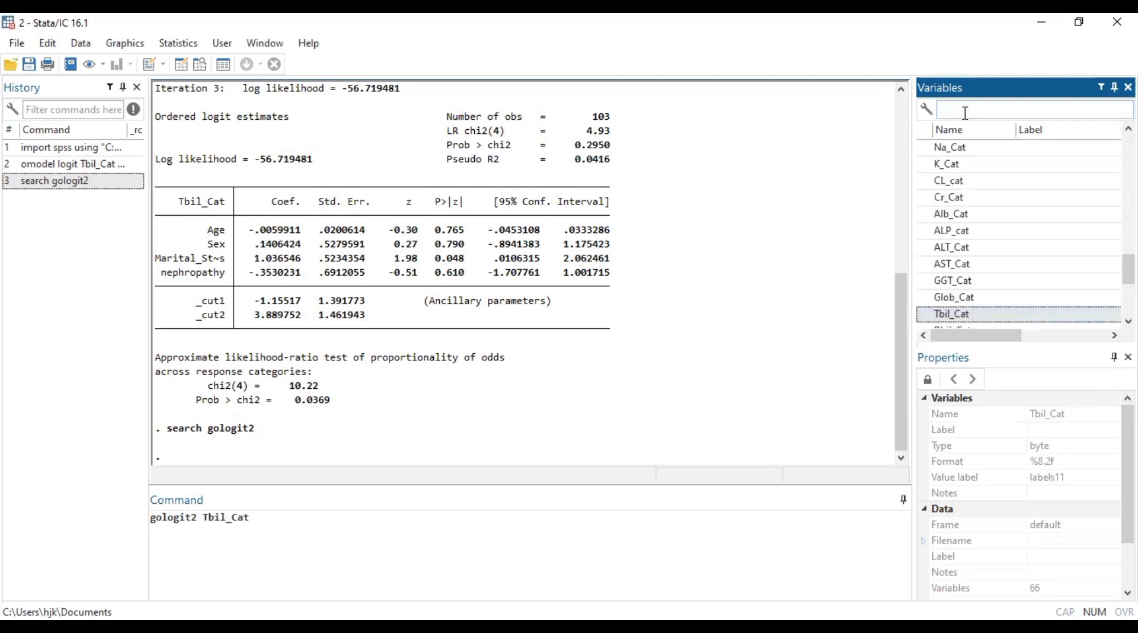
{"action": "type", "text": "ne"}
{"action": "double_click", "coordinate": [927, 153]}
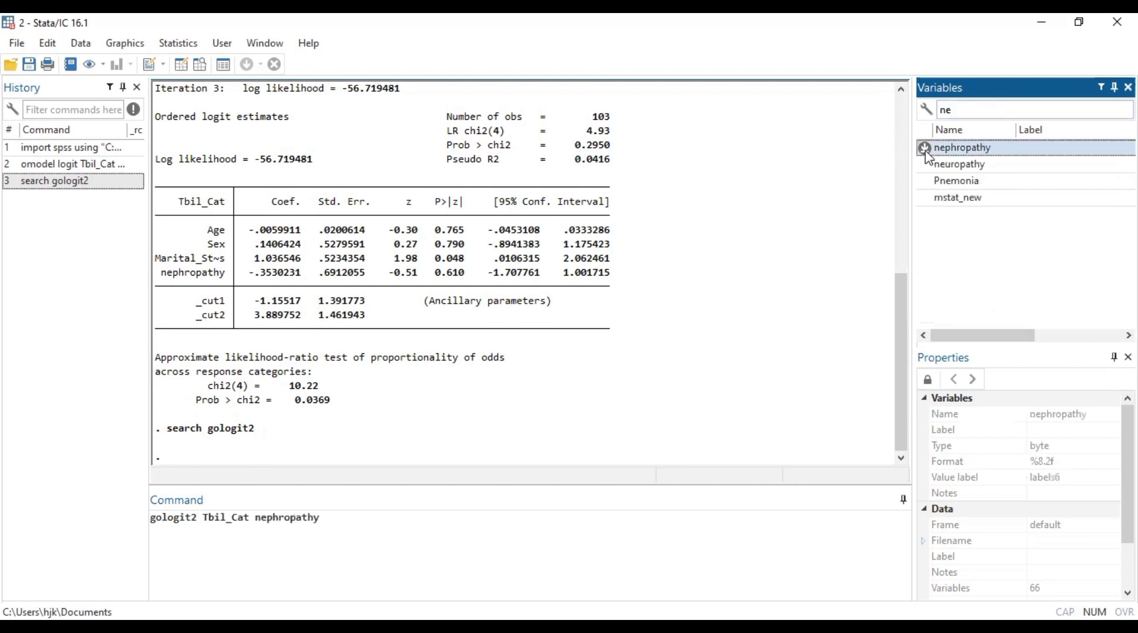
Clear the variable filter and add Age, Sex and Marital_Status as predictors
{"action": "left_click", "coordinate": [256, 518]}
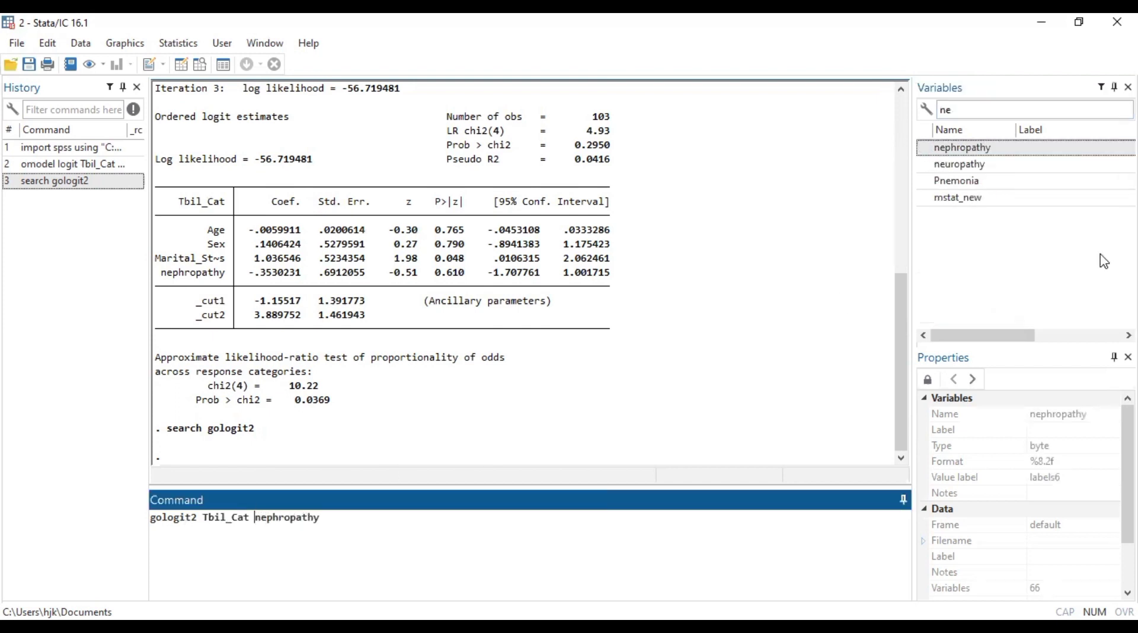
{"action": "left_click", "coordinate": [961, 109]}
{"action": "key", "text": "BackSpace"}
{"action": "key", "text": "BackSpace"}
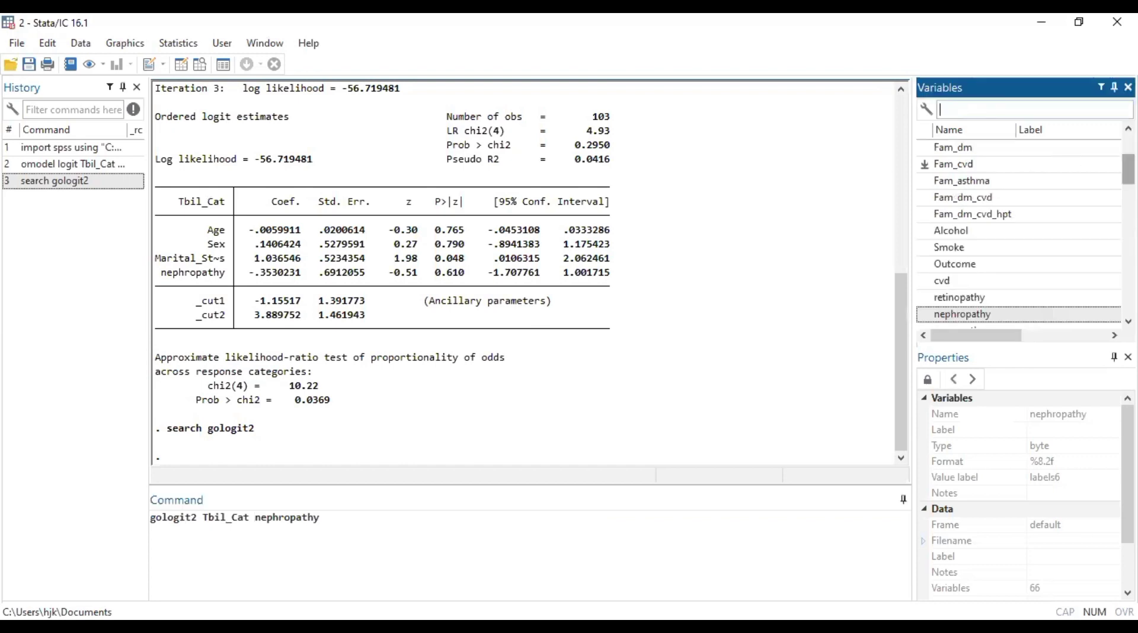
{"action": "key", "text": "ctrl+1"}
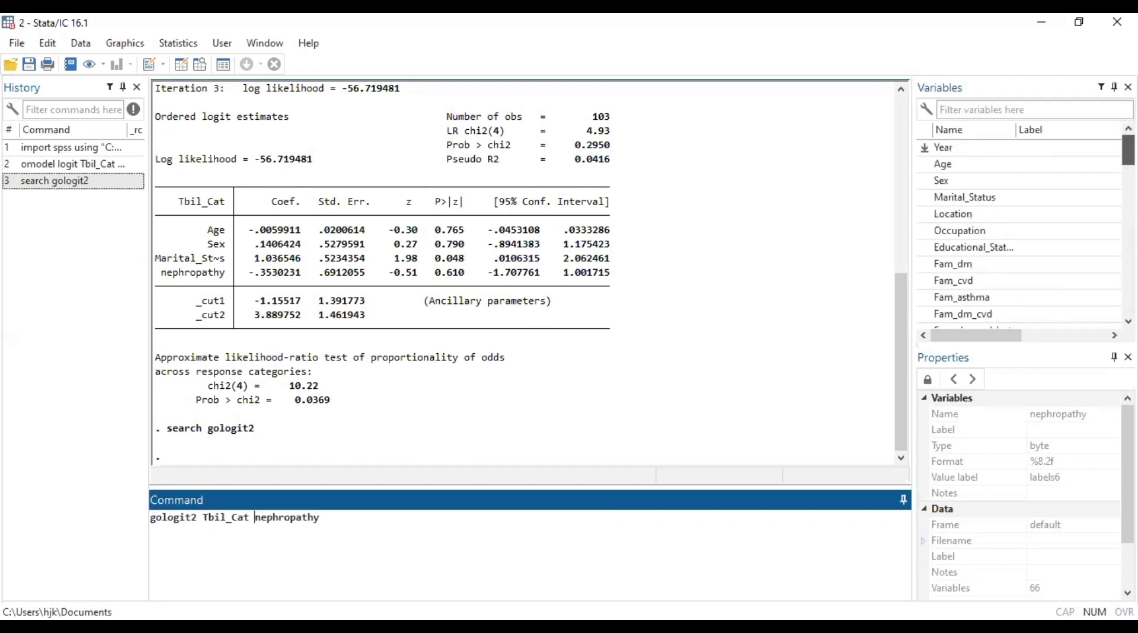
{"action": "left_click", "coordinate": [931, 166]}
{"action": "left_click", "coordinate": [928, 182]}
{"action": "left_click", "coordinate": [929, 198]}
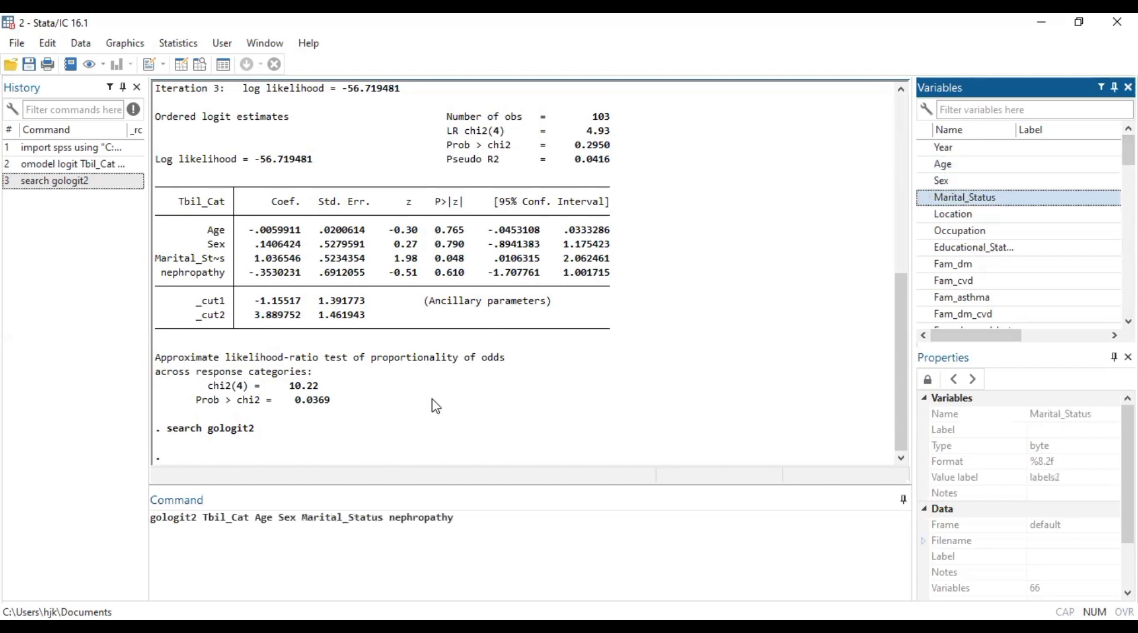
Prefix Sex, Marital_Status and nephropathy with i. and append vce(robust)
{"action": "left_click", "coordinate": [282, 520]}
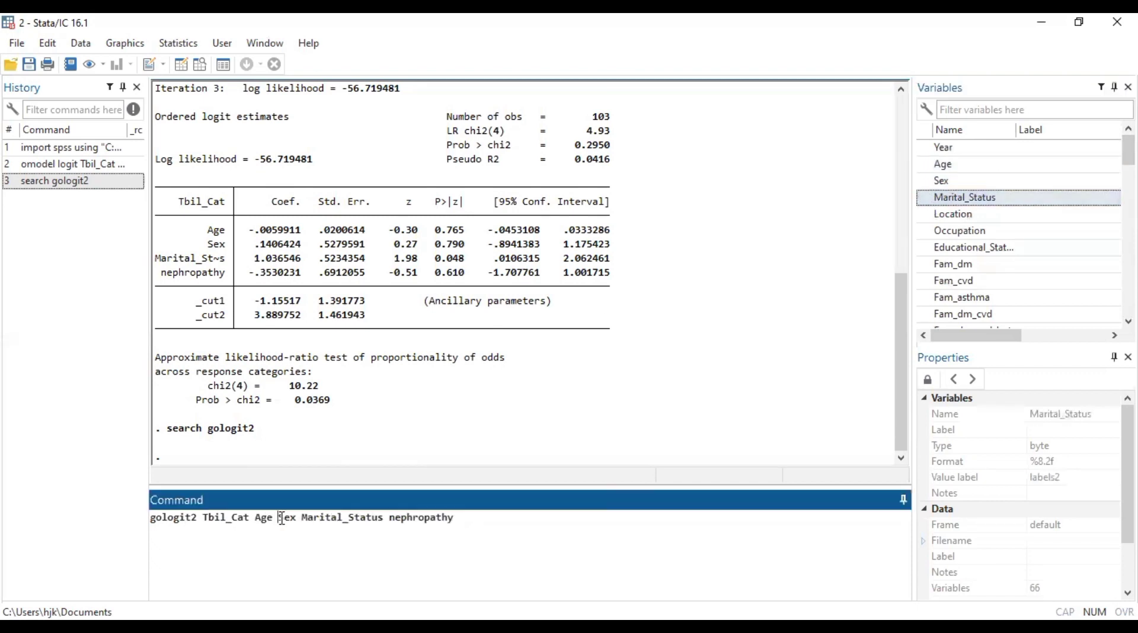
{"action": "type", "text": "i."}
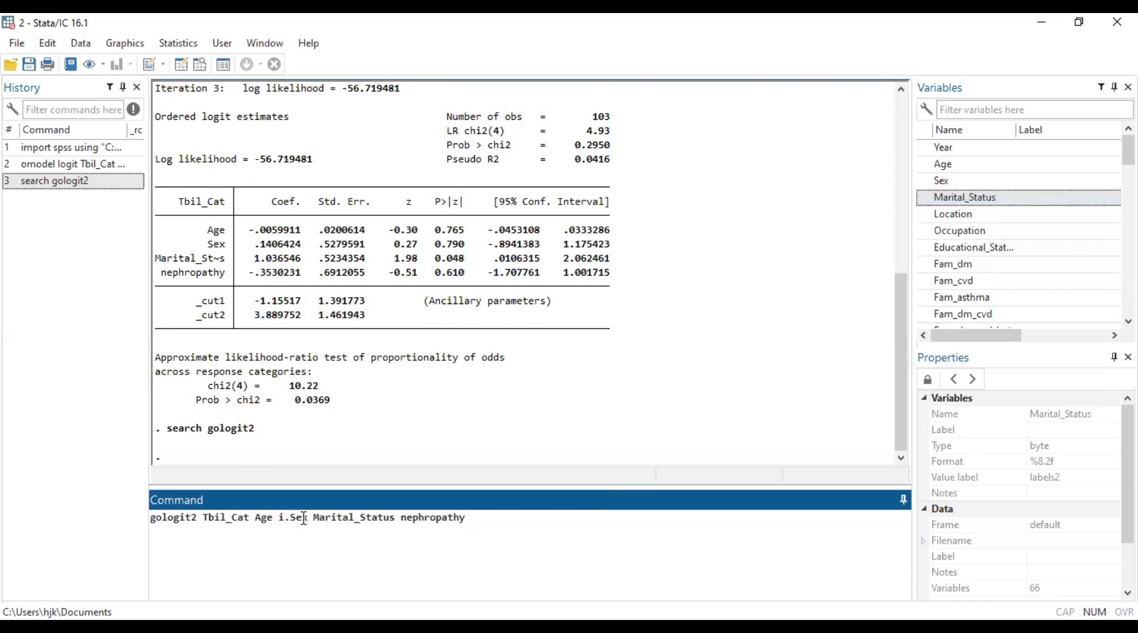
{"action": "left_click", "coordinate": [315, 519]}
{"action": "type", "text": "i."}
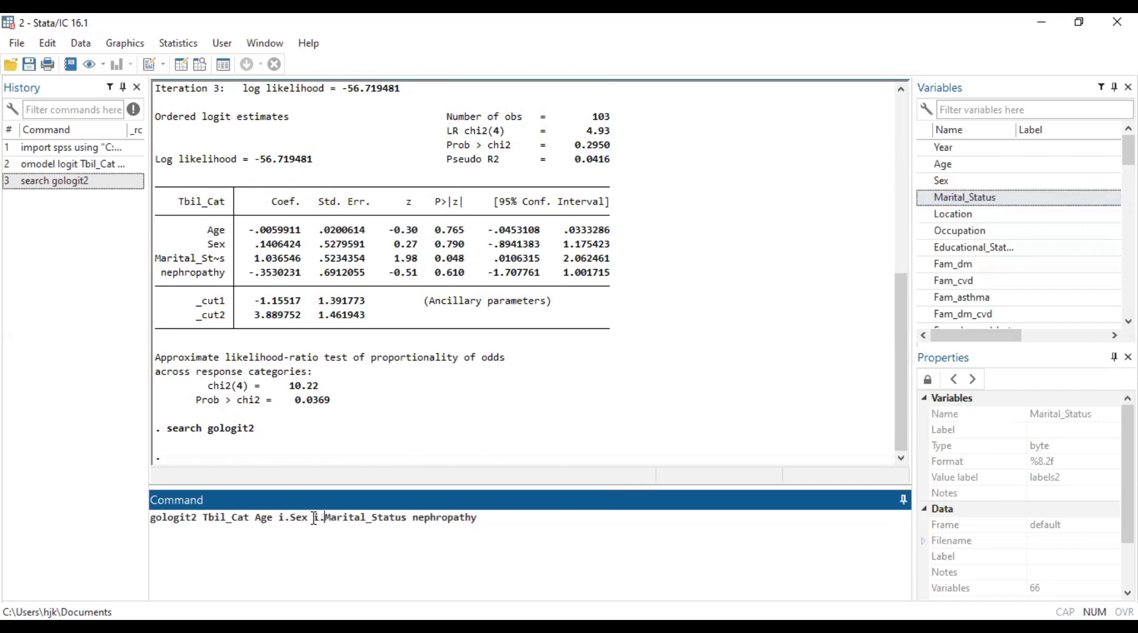
{"action": "left_click", "coordinate": [416, 517]}
{"action": "type", "text": "i."}
{"action": "left_click", "coordinate": [503, 517]}
{"action": "type", "text": "vce(ro"}
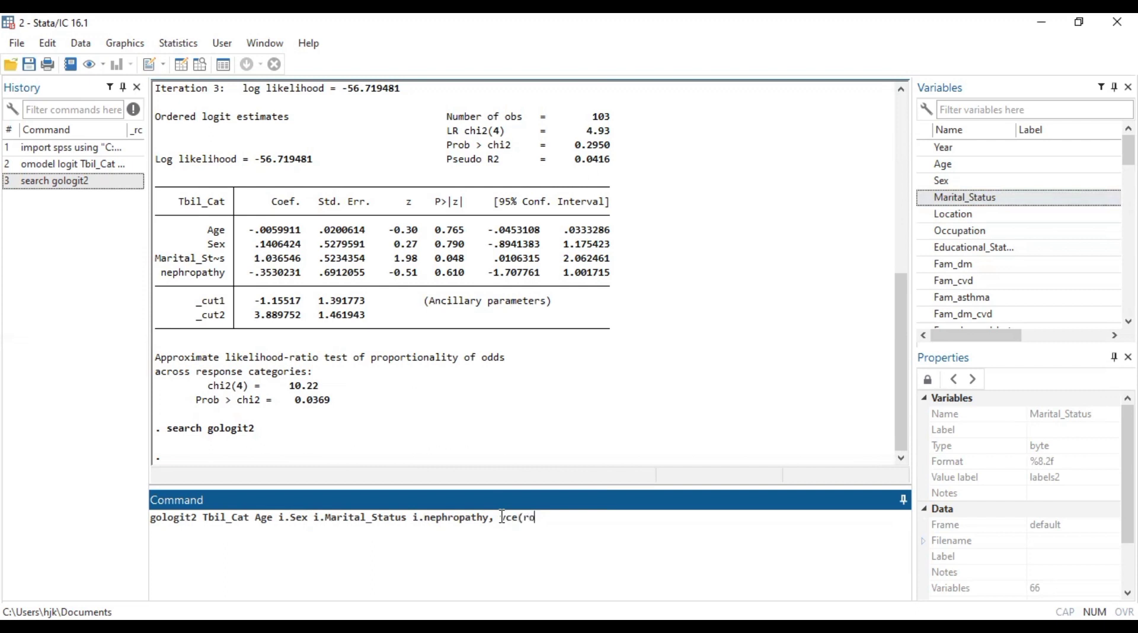
{"action": "type", "text": "bust)"}
Run the robust gologit2 model, review its Low and Normal tables, then switch to gologit2.pdf
{"action": "key", "text": "Return"}
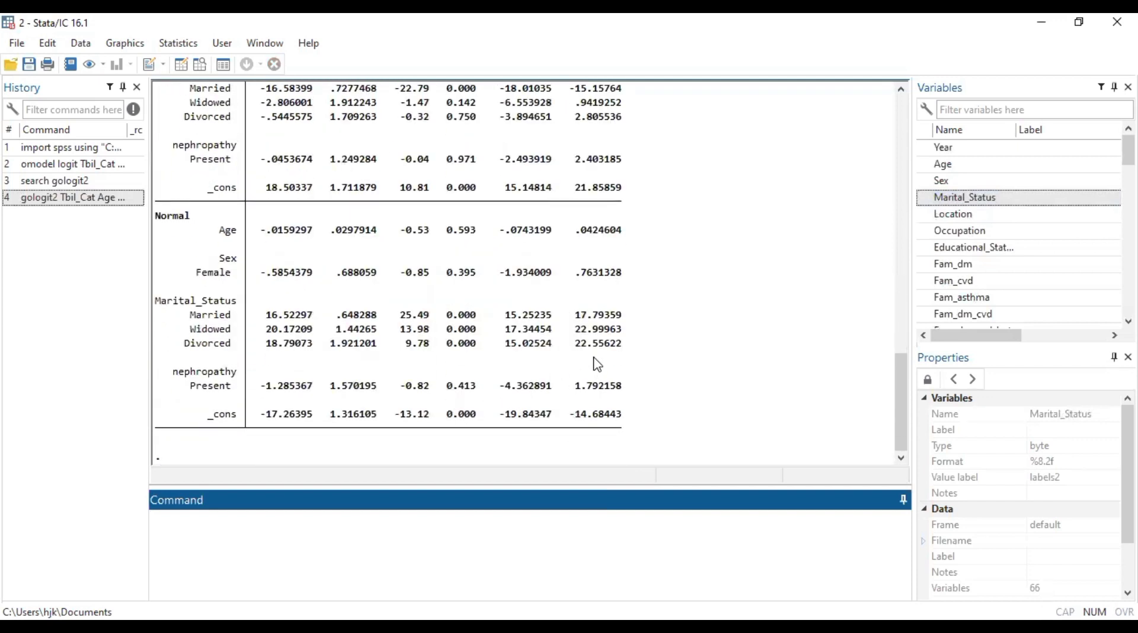
{"action": "scroll", "coordinate": [598, 364], "scroll_direction": "up", "scroll_amount": 1}
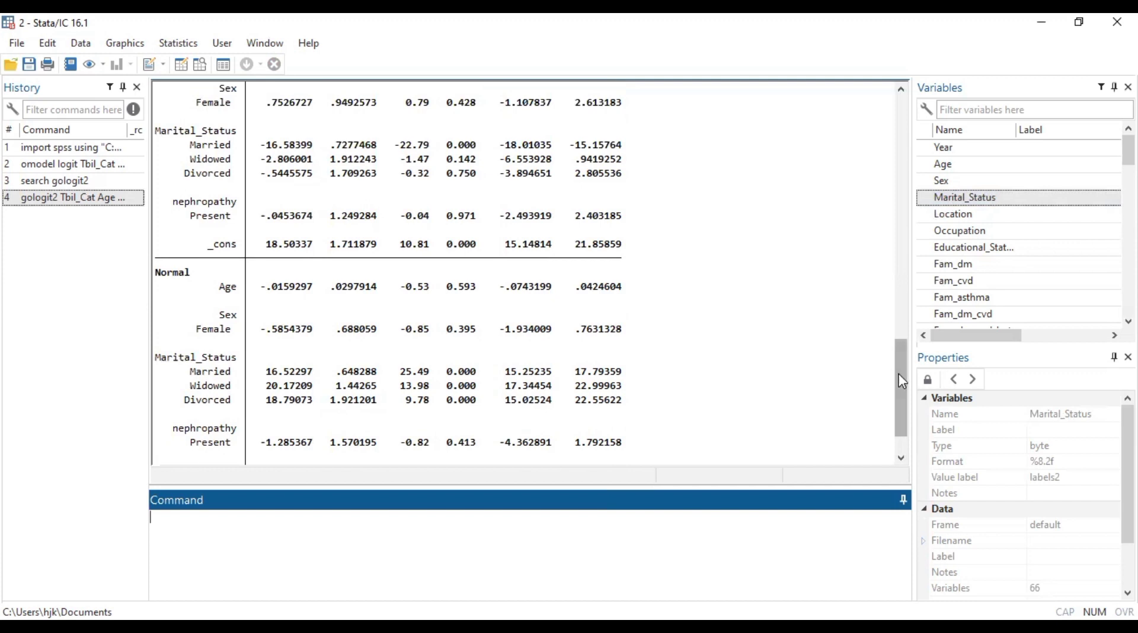
{"action": "left_click_drag", "start_coordinate": [903, 381], "coordinate": [917, 302]}
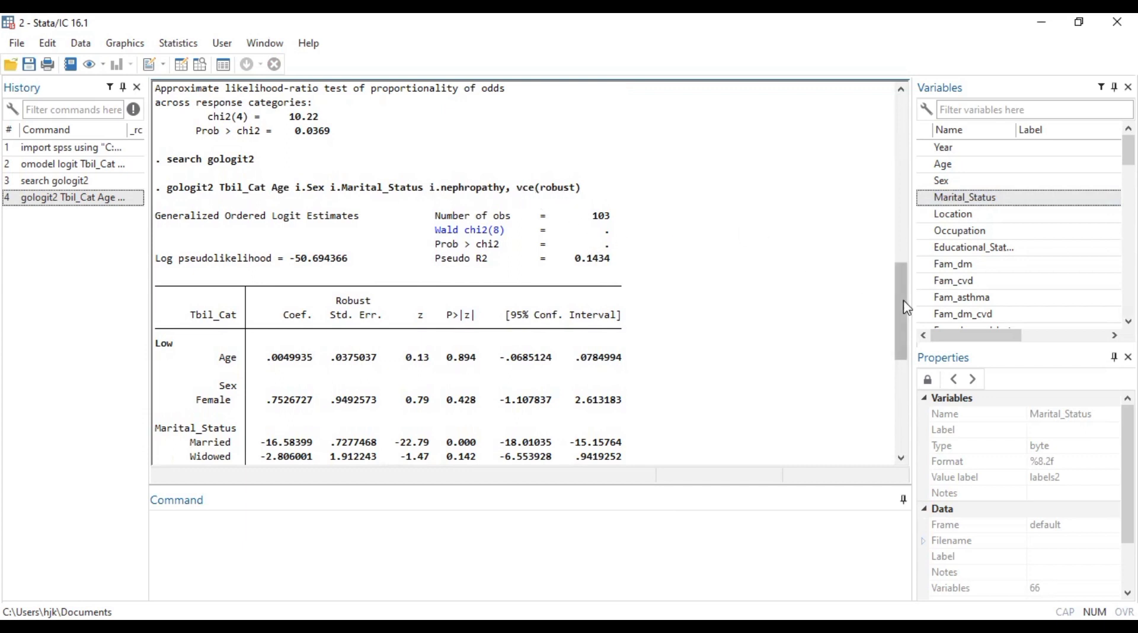
{"action": "left_click_drag", "start_coordinate": [905, 308], "coordinate": [910, 371]}
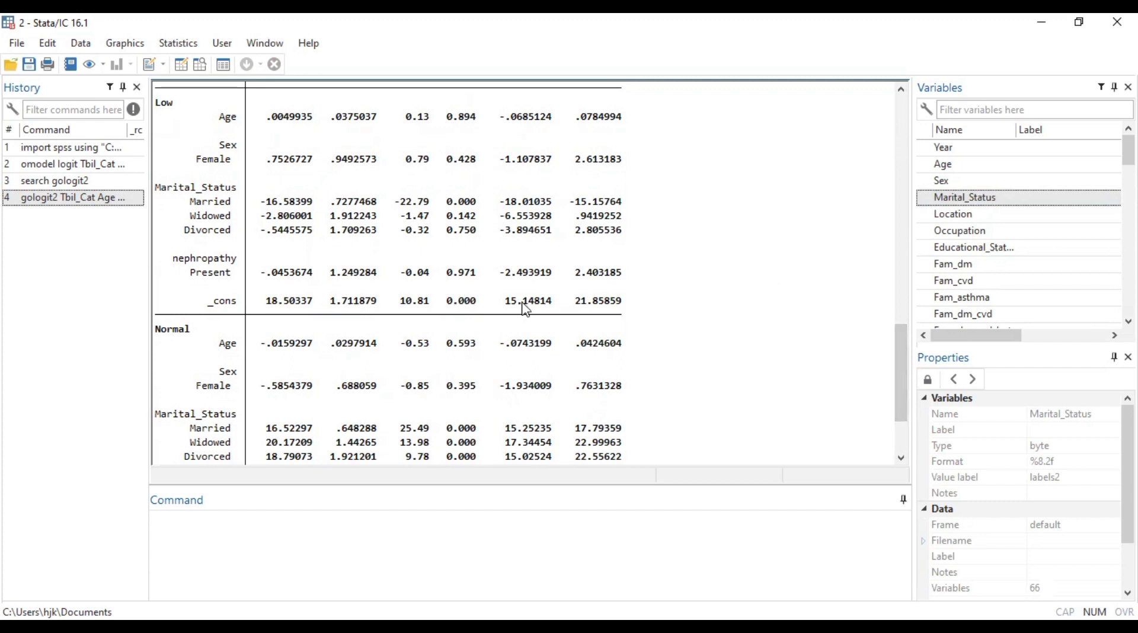
{"action": "scroll", "coordinate": [660, 314], "scroll_direction": "down", "scroll_amount": 2}
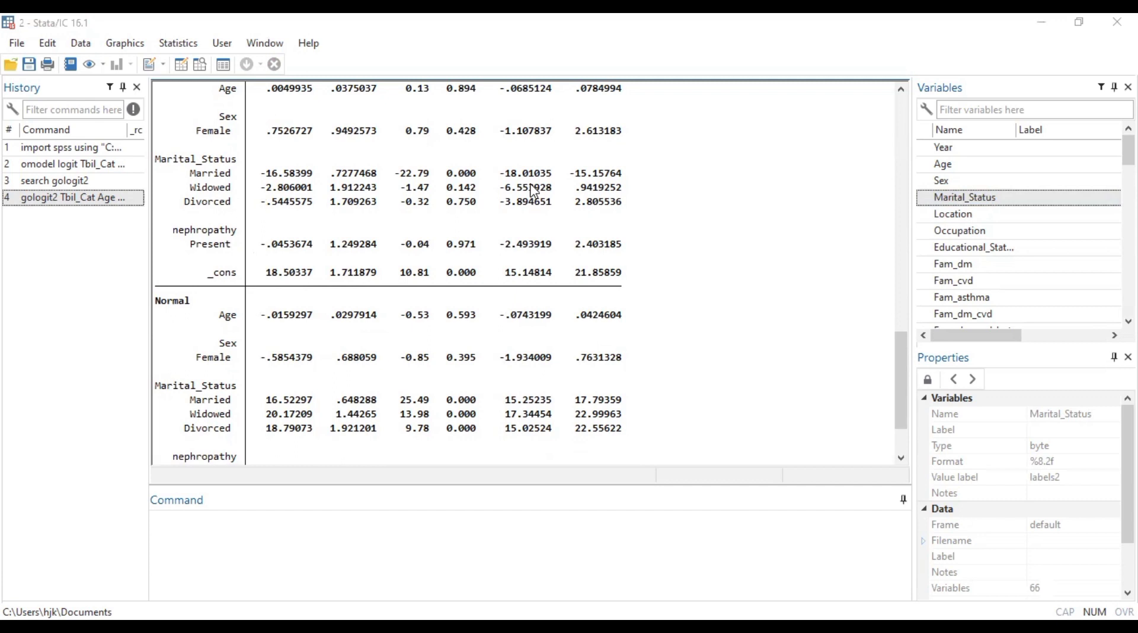
{"action": "key", "text": "alt+Tab"}
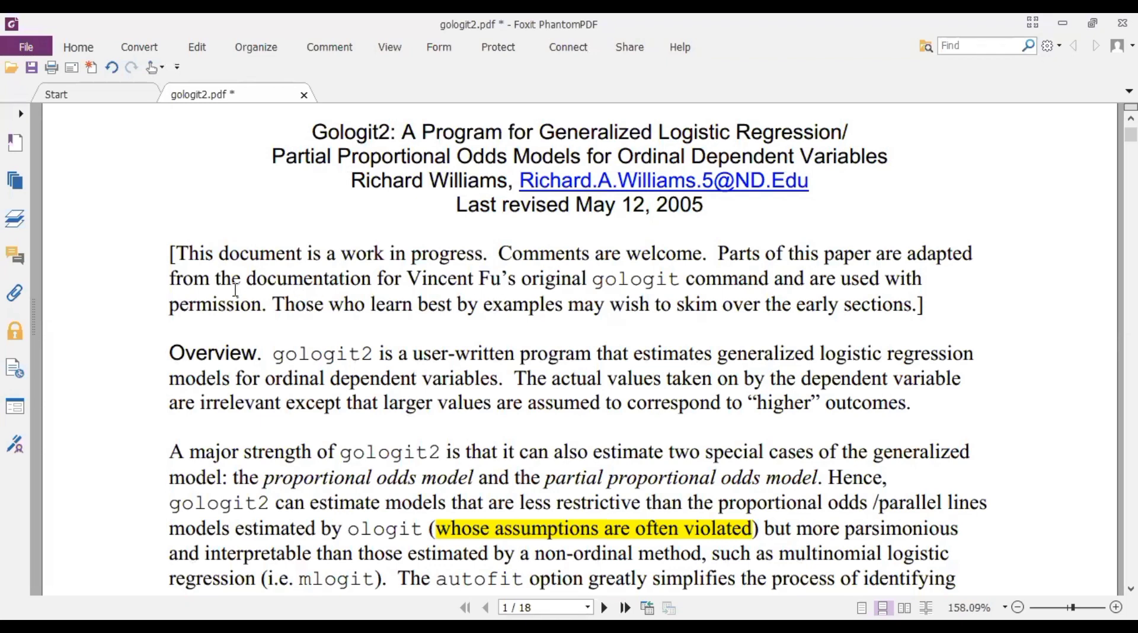
Read page 1 of gologit2.pdf down to the Description of the proportional odds assumption
{"action": "scroll", "coordinate": [459, 279], "scroll_direction": "down", "scroll_amount": 1}
{"action": "scroll", "coordinate": [460, 278], "scroll_direction": "down", "scroll_amount": 1}
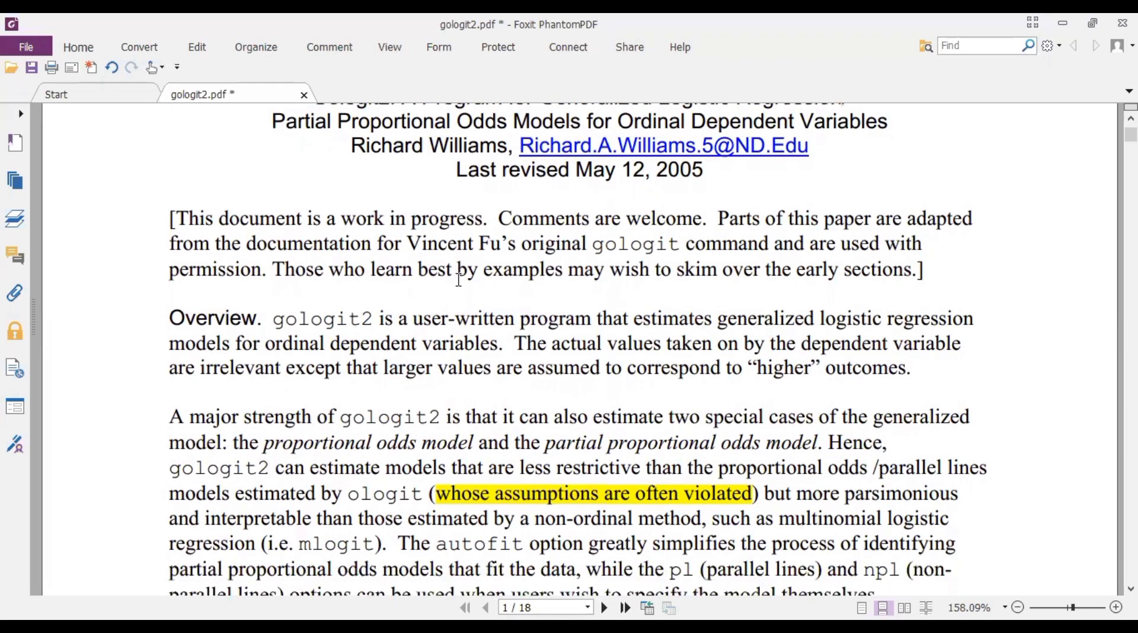
{"action": "scroll", "coordinate": [459, 278], "scroll_direction": "up", "scroll_amount": 5}
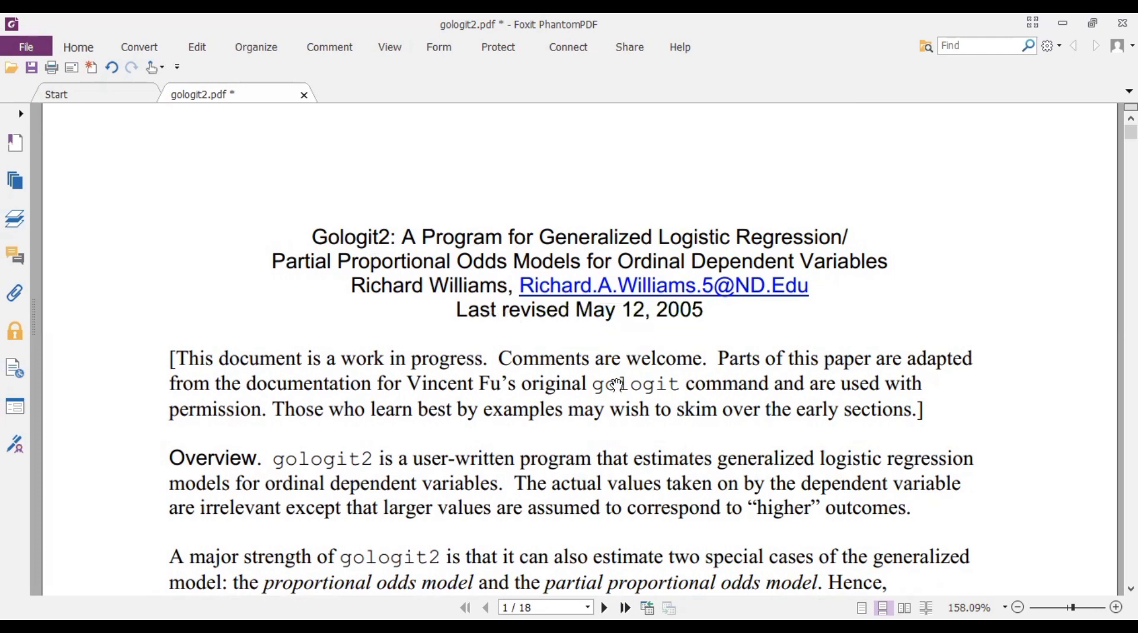
{"action": "scroll", "coordinate": [617, 376], "scroll_direction": "down", "scroll_amount": 2}
{"action": "scroll", "coordinate": [618, 380], "scroll_direction": "down", "scroll_amount": 5}
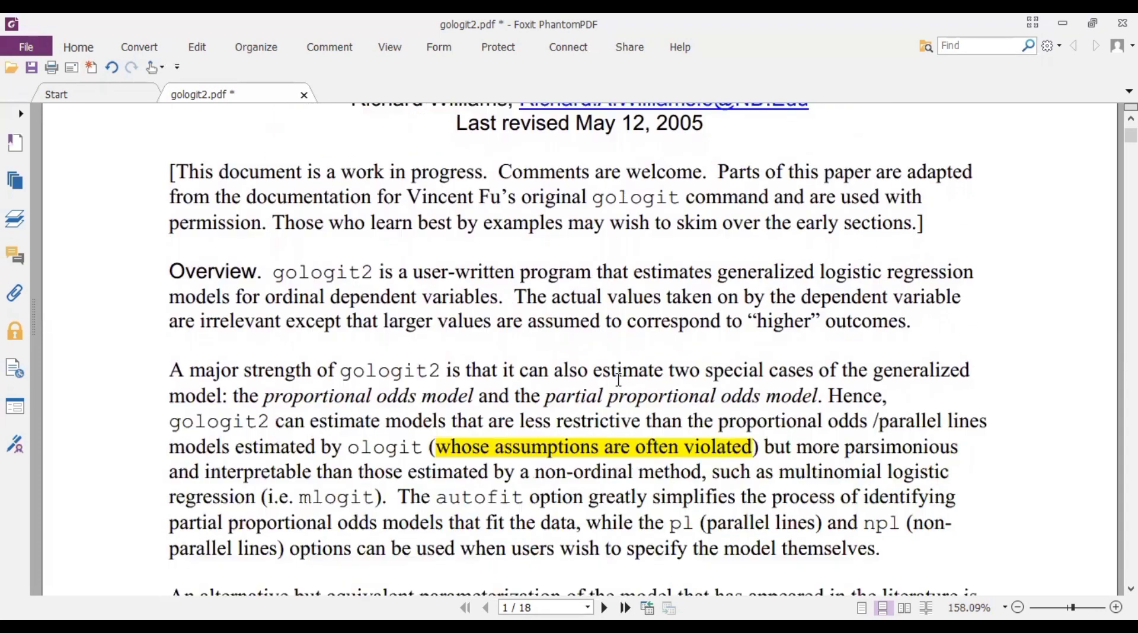
{"action": "scroll", "coordinate": [619, 380], "scroll_direction": "down", "scroll_amount": 2}
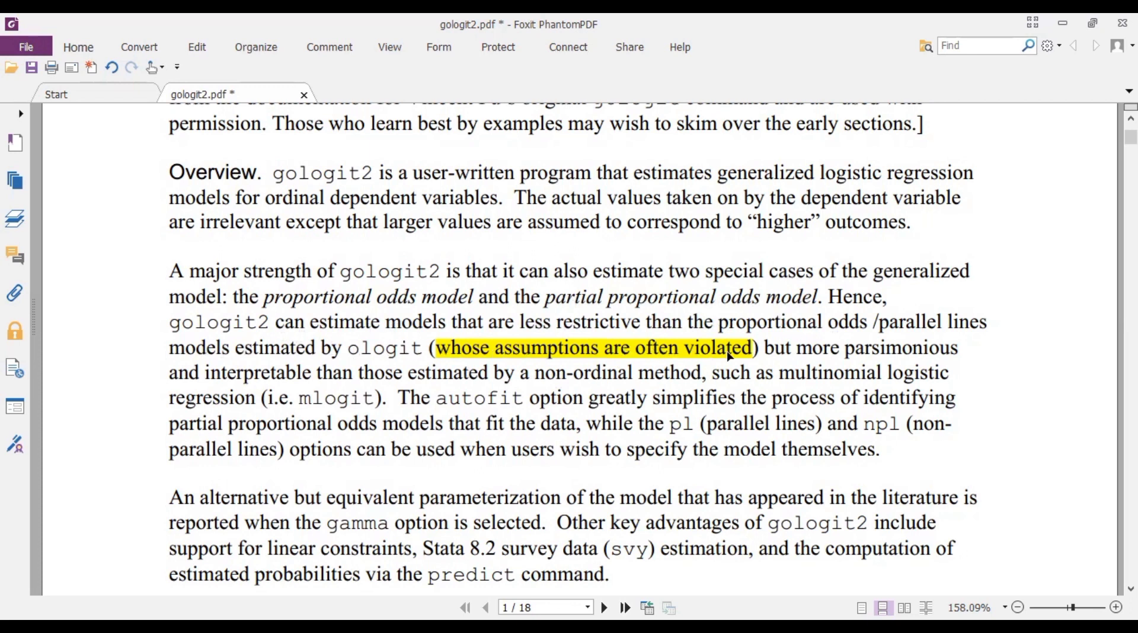
{"action": "mouse_move", "coordinate": [731, 356]}
Scroll to page 6 showing Example 1's ologit of warm on six predictors
{"action": "scroll", "coordinate": [364, 463], "scroll_direction": "down", "scroll_amount": 8}
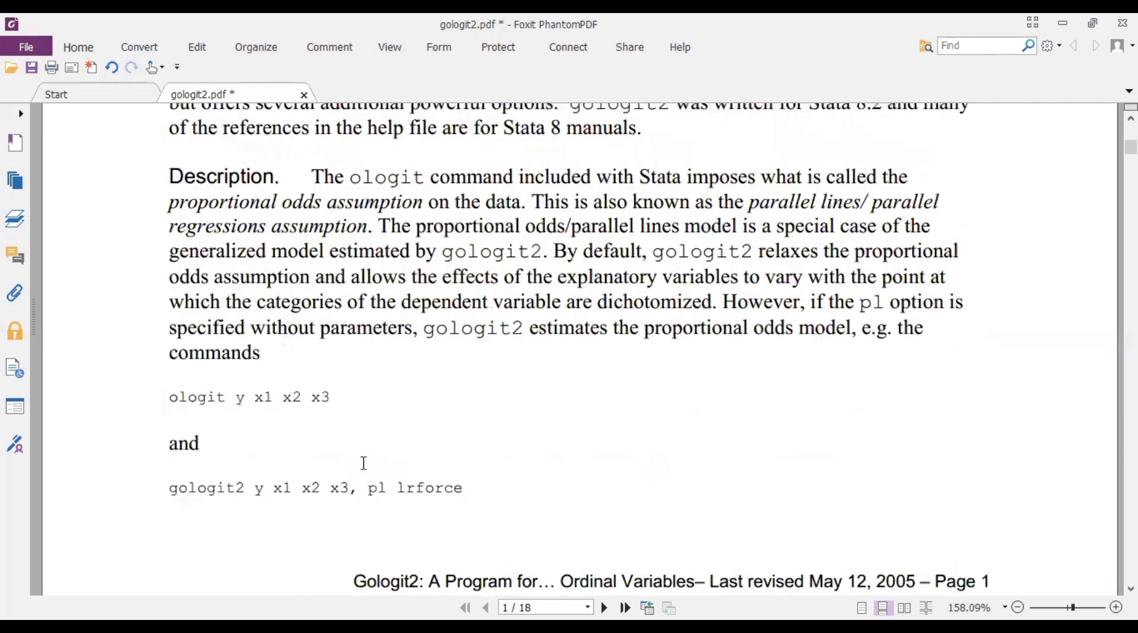
{"action": "scroll", "coordinate": [364, 463], "scroll_direction": "down", "scroll_amount": 18}
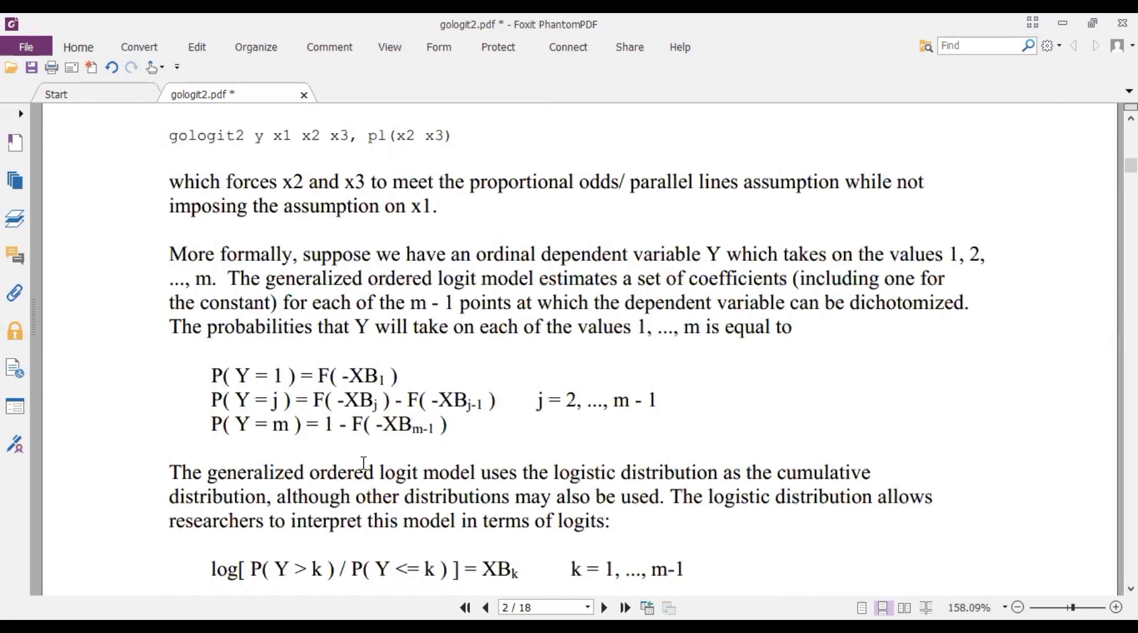
{"action": "scroll", "coordinate": [364, 463], "scroll_direction": "down", "scroll_amount": 12}
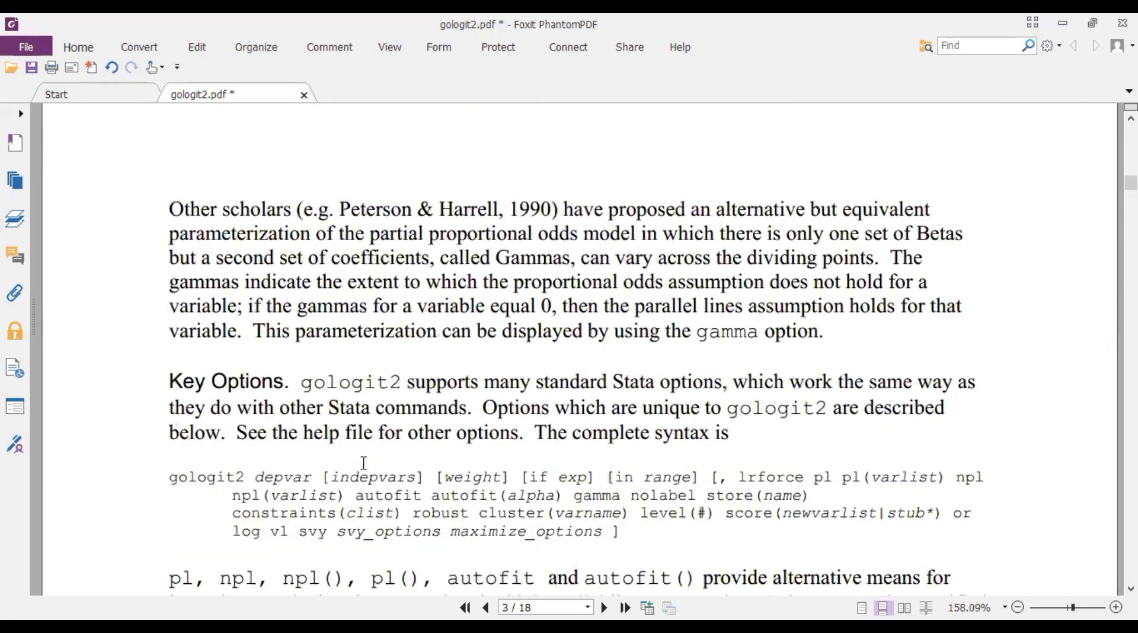
{"action": "scroll", "coordinate": [364, 463], "scroll_direction": "down", "scroll_amount": 15}
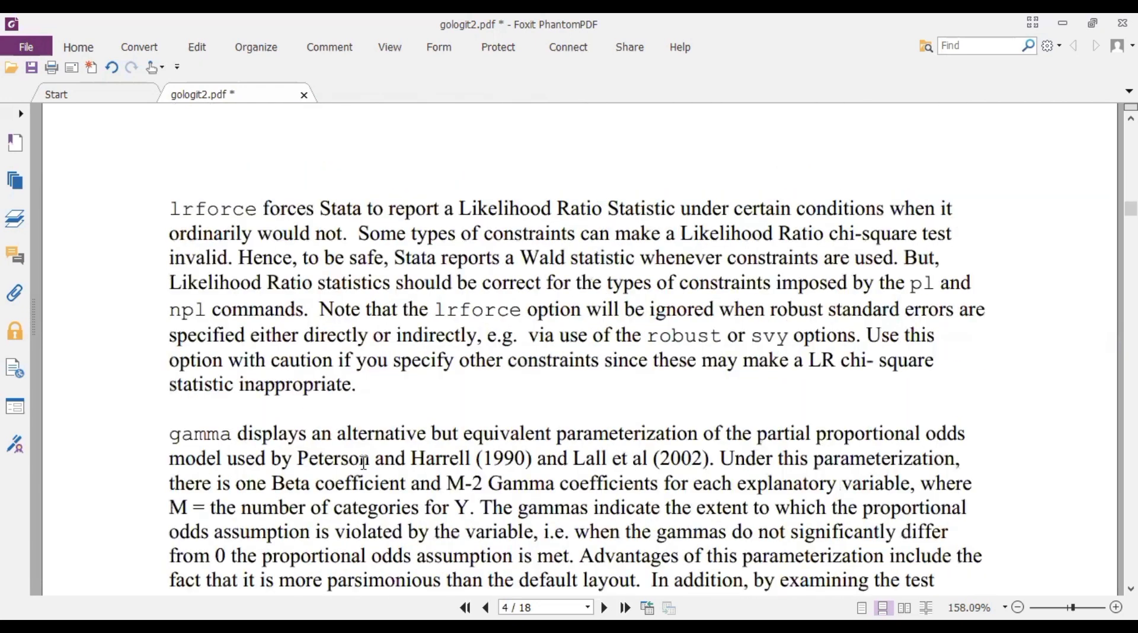
{"action": "scroll", "coordinate": [364, 462], "scroll_direction": "down", "scroll_amount": 8}
{"action": "scroll", "coordinate": [364, 463], "scroll_direction": "down", "scroll_amount": 10}
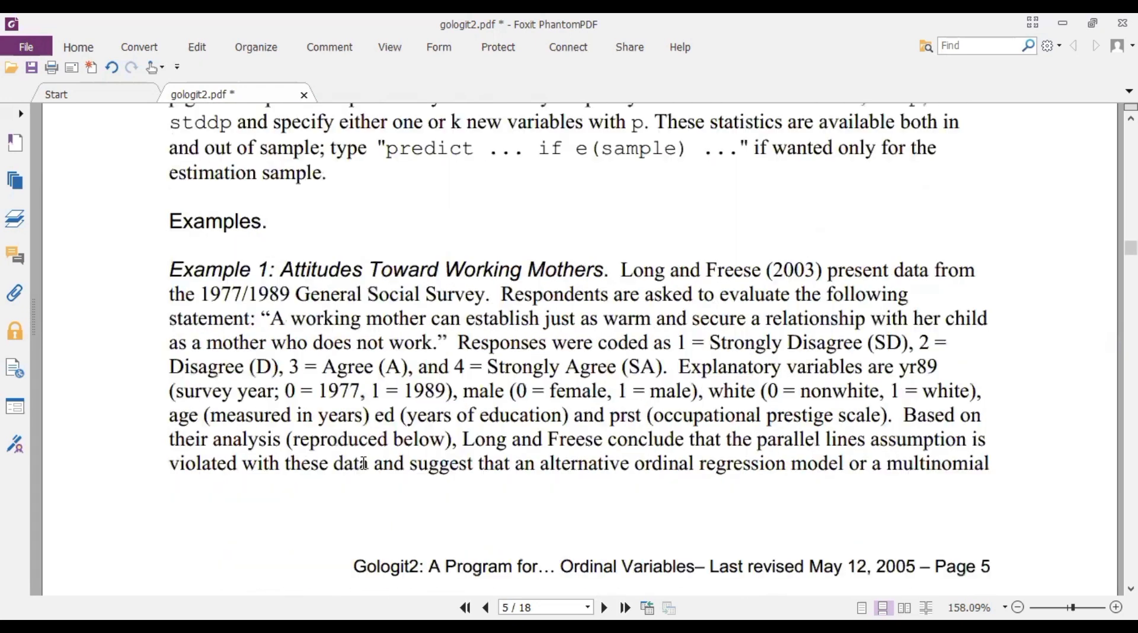
{"action": "scroll", "coordinate": [364, 463], "scroll_direction": "down", "scroll_amount": 10}
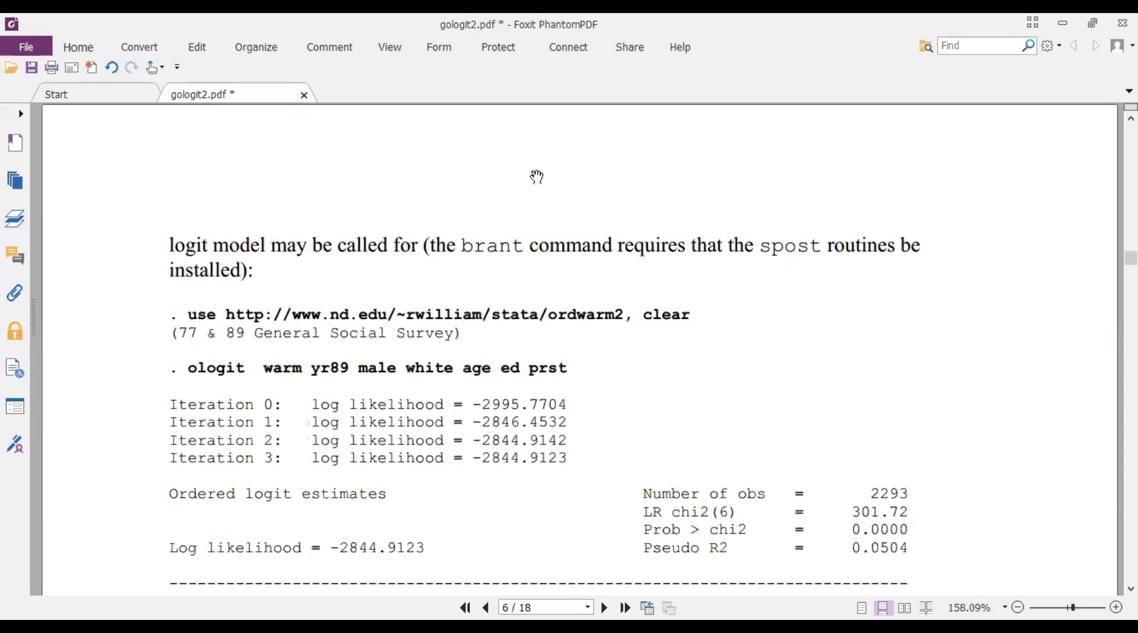